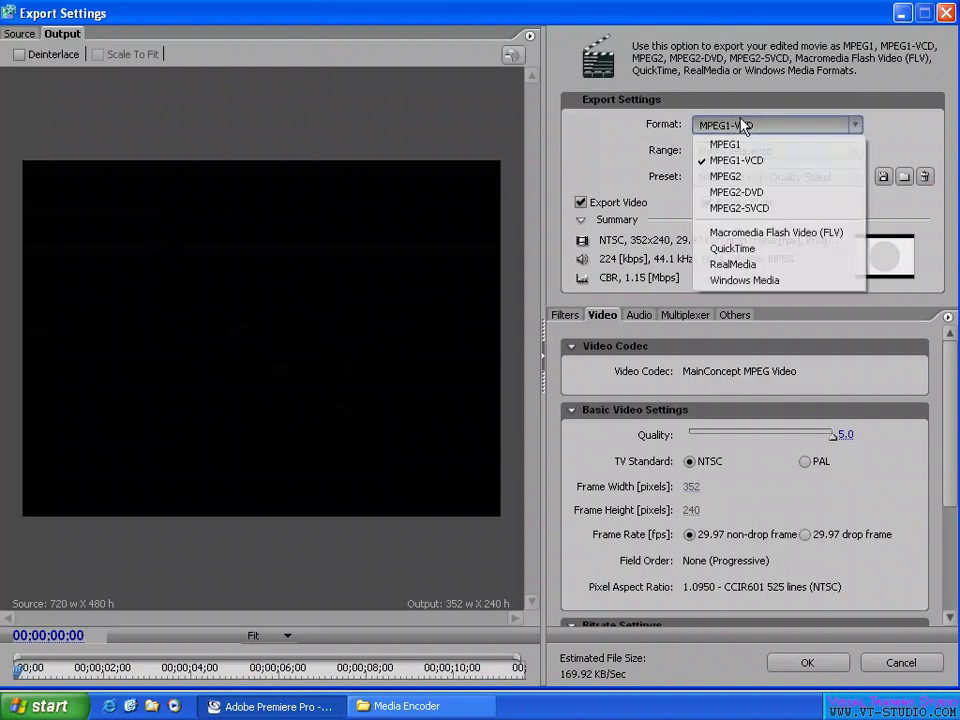
Set the export format to MPEG2 (1080 24p 15 Mbps VBR) and show the Source view.
left_click(720, 176)
left_click(758, 162)
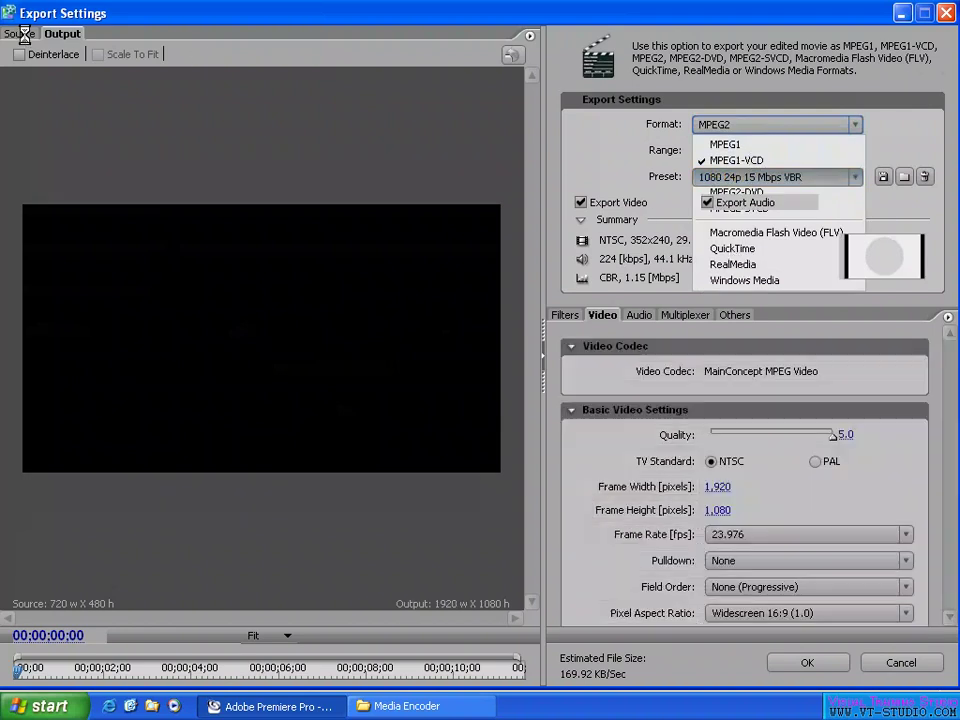
left_click(22, 34)
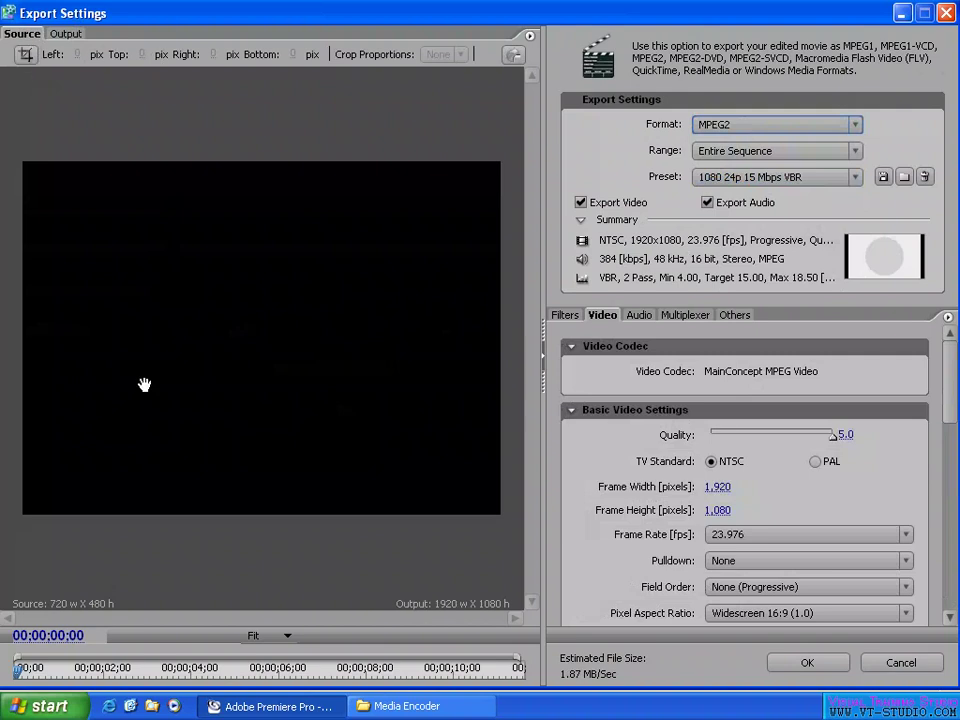
Enable cropping with 4:3 proportions and fit the crop box over the picture.
left_click_drag(113, 668, 97, 668)
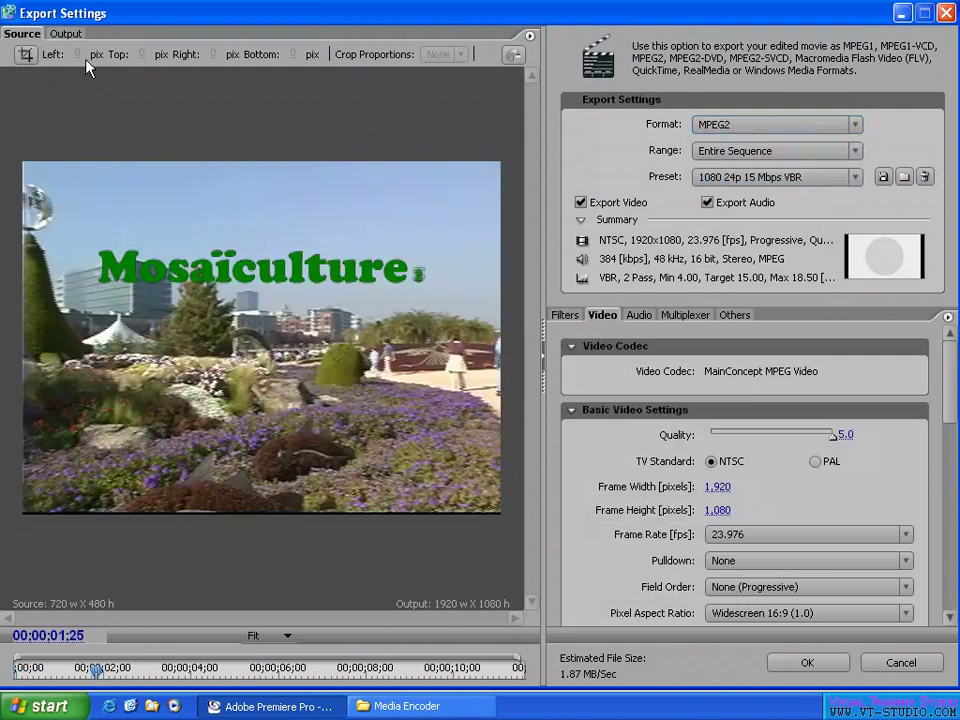
left_click(62, 34)
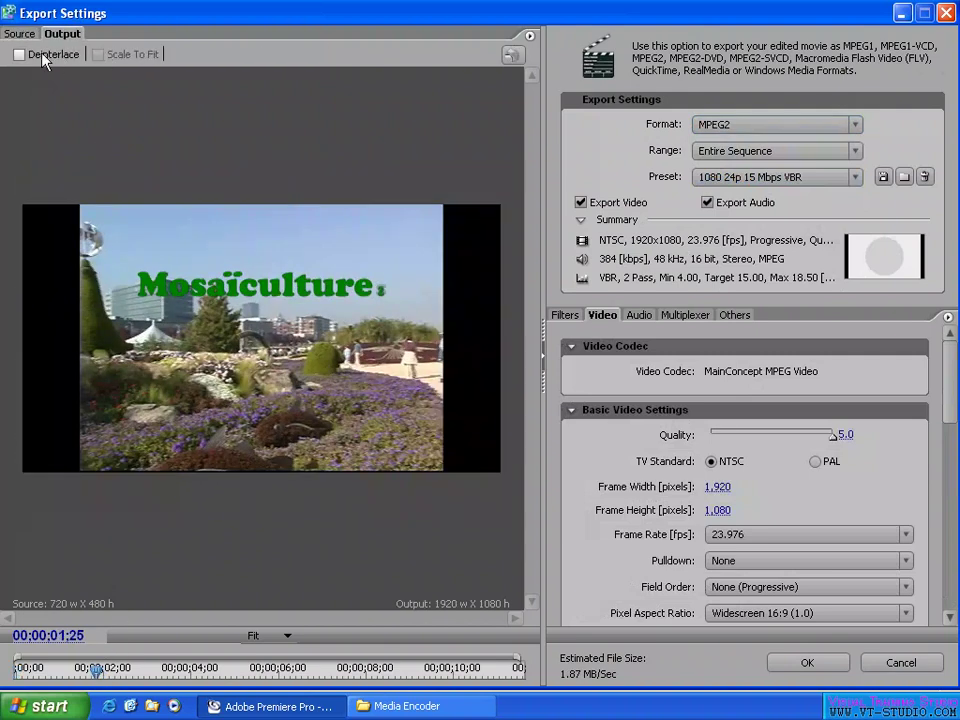
left_click(20, 35)
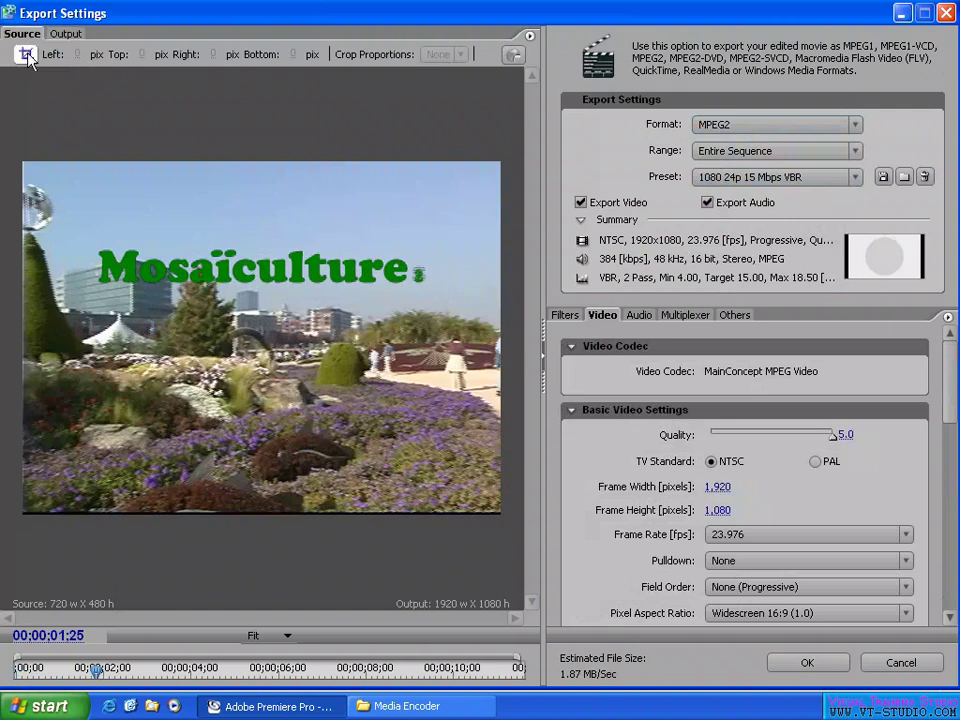
left_click(25, 54)
left_click(458, 54)
left_click(445, 89)
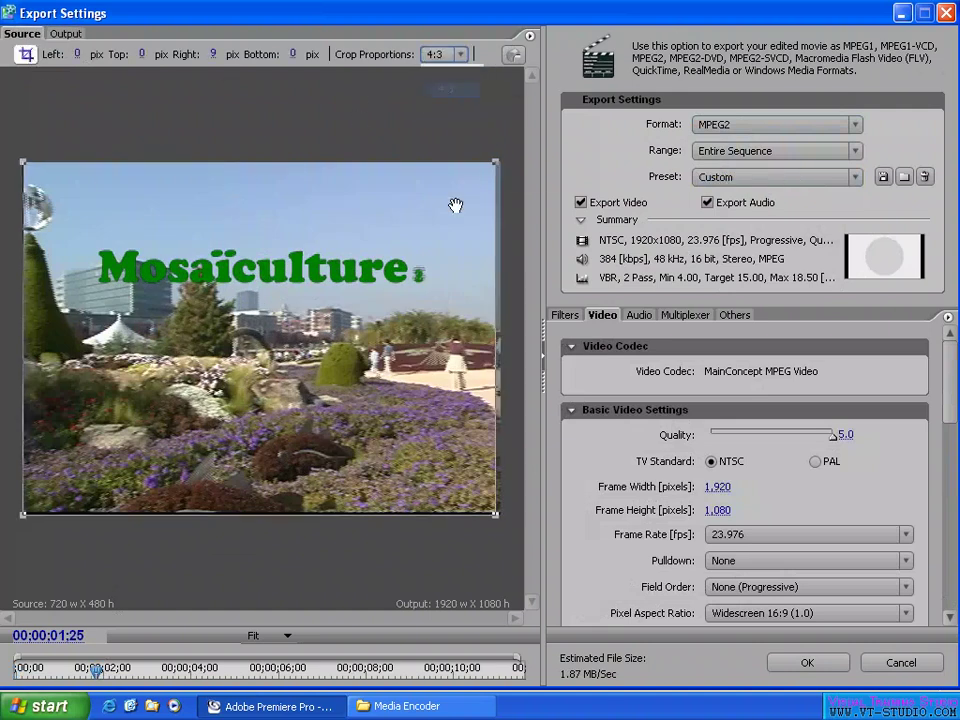
mouse_move(500, 162)
left_mouse_down()
mouse_move(404, 248)
mouse_move(430, 210)
left_mouse_up()
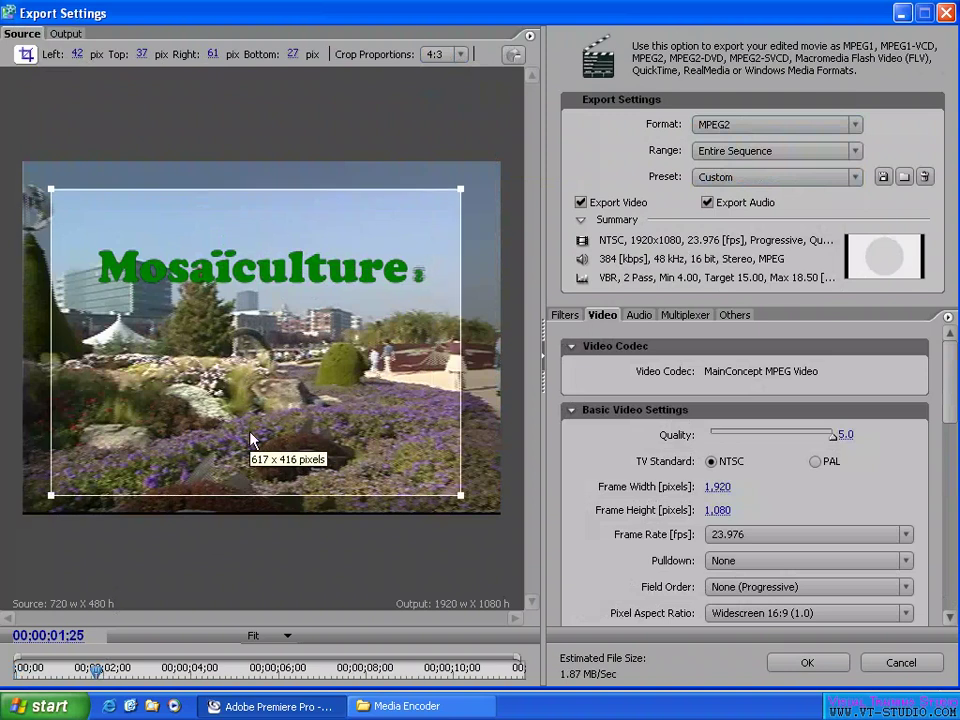
left_click_drag(230, 360, 270, 335)
Turn on Scale To Fit, then switch the crop to 16:9 and refit the box.
left_click(64, 34)
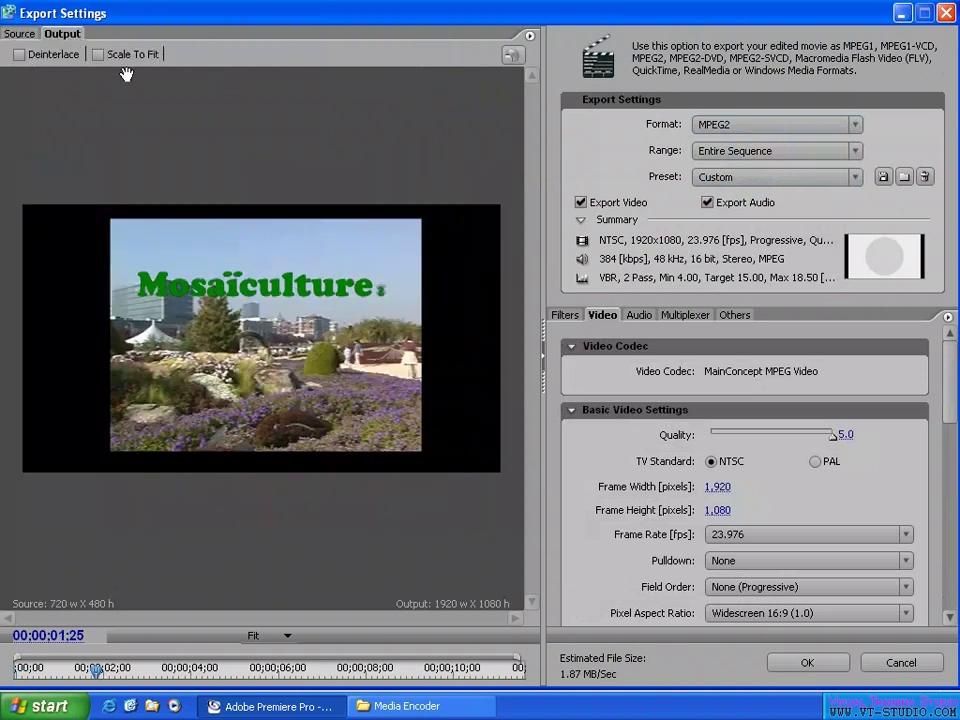
left_click(98, 54)
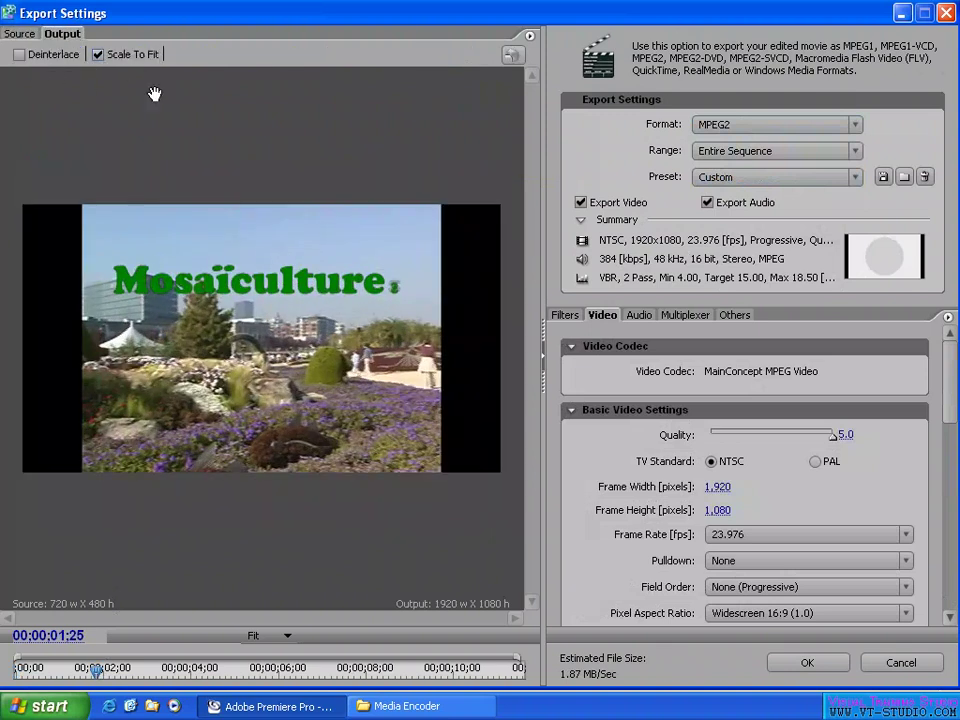
left_click(20, 34)
left_click(458, 54)
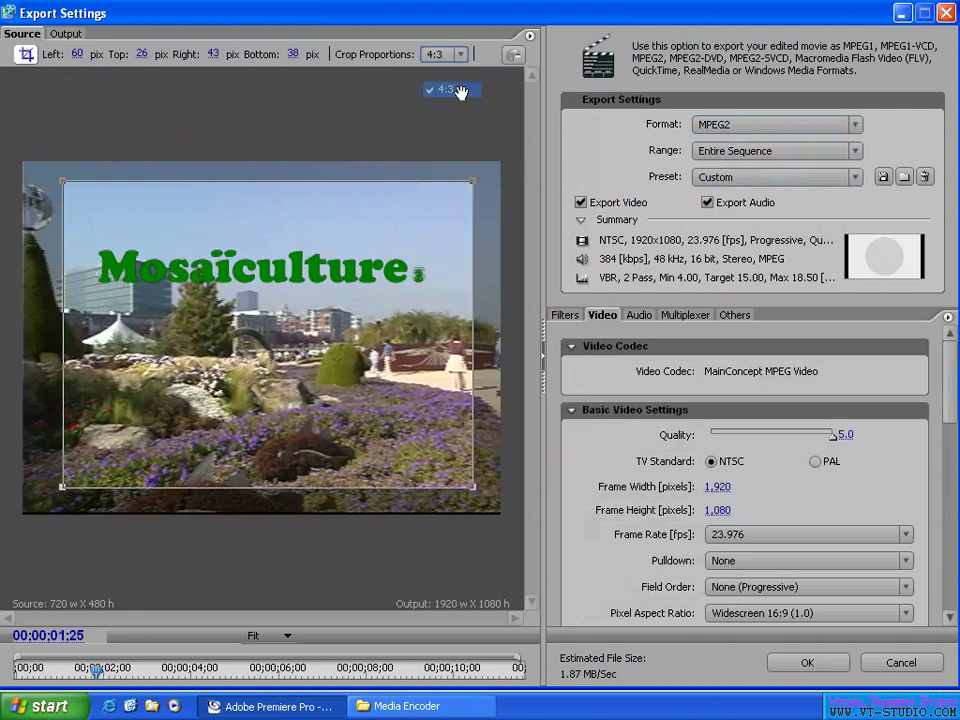
left_click(450, 90)
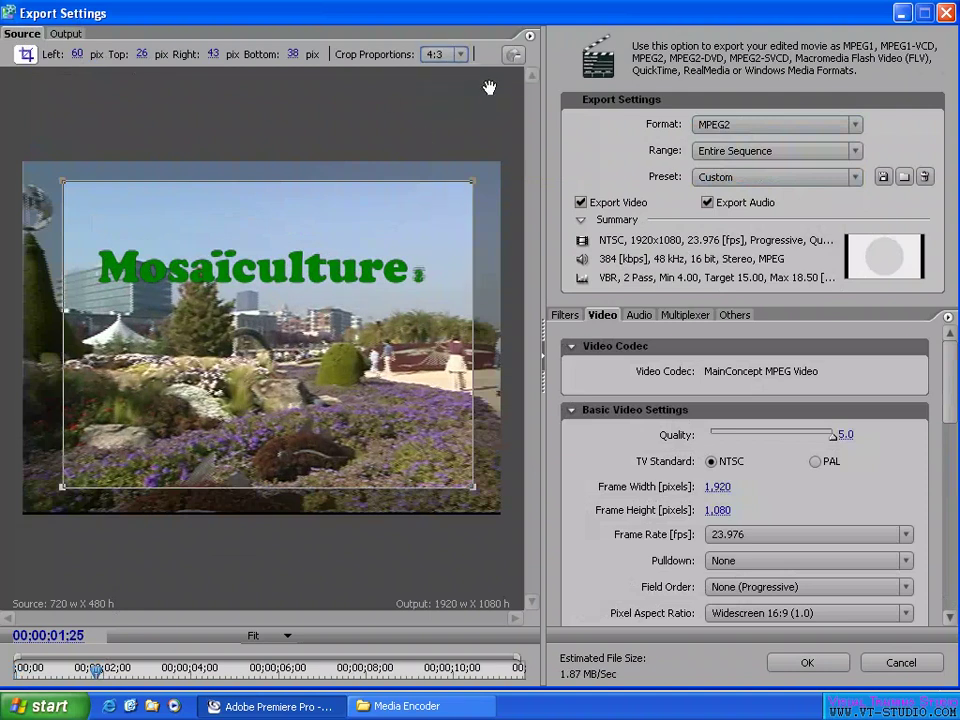
left_click(458, 54)
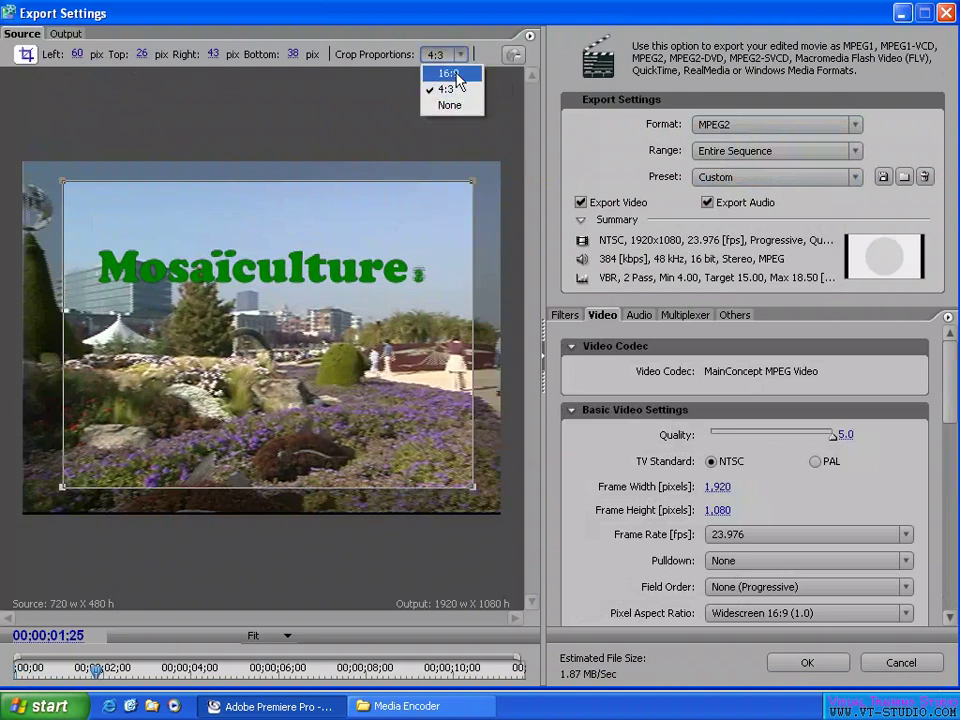
left_click(448, 73)
left_click_drag(240, 270, 216, 310)
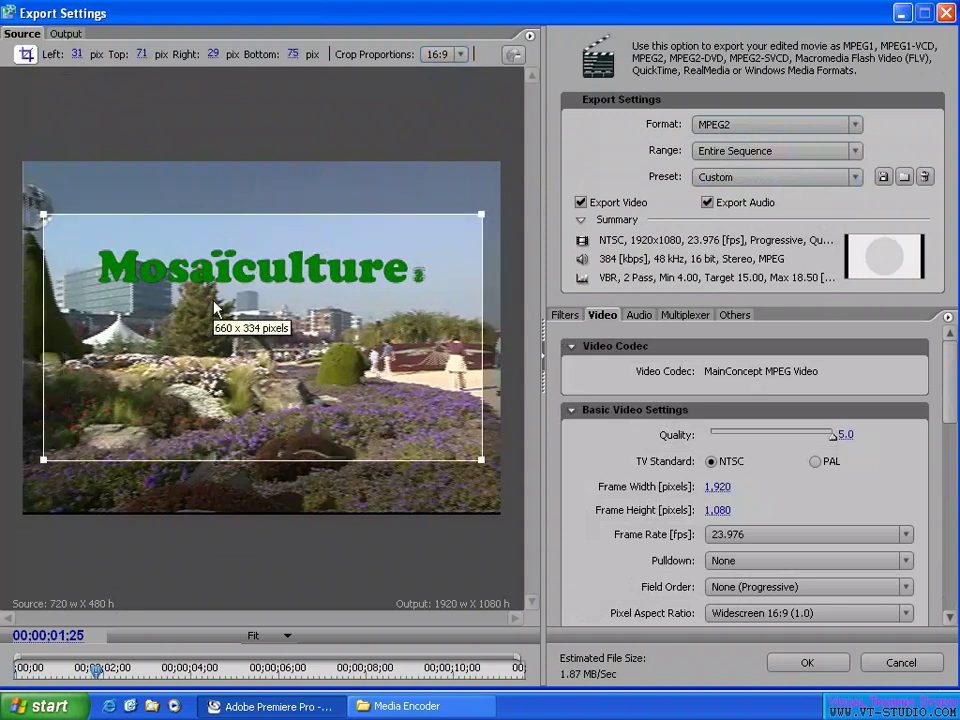
left_click(65, 34)
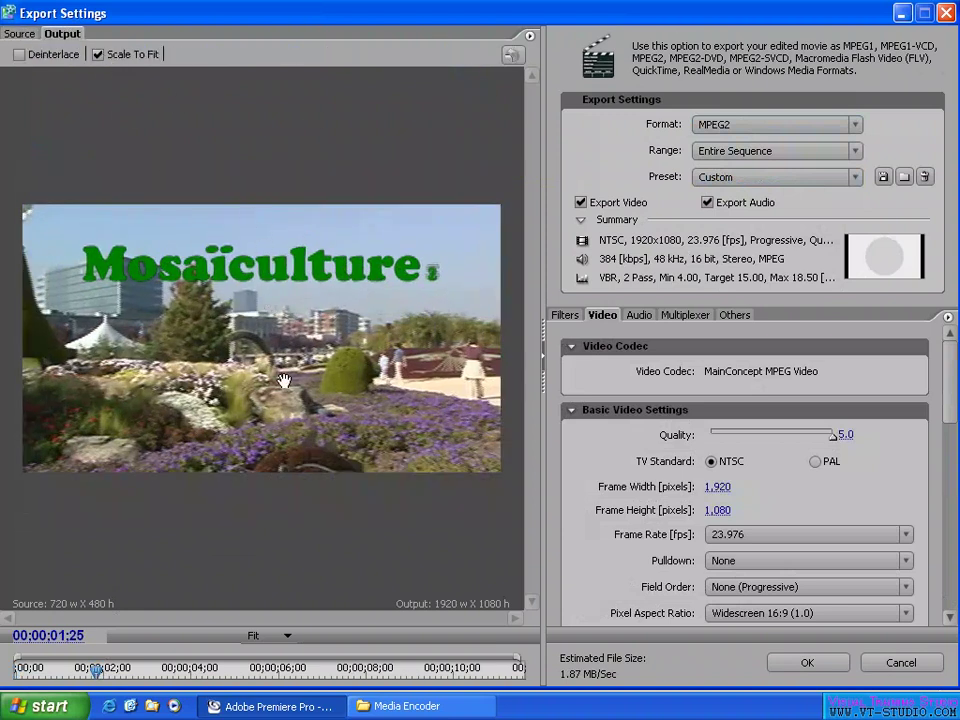
Switch to MPEG2-DVD, enable cropping, shift the crop box down, and scale to fit.
left_click(775, 124)
left_click(740, 190)
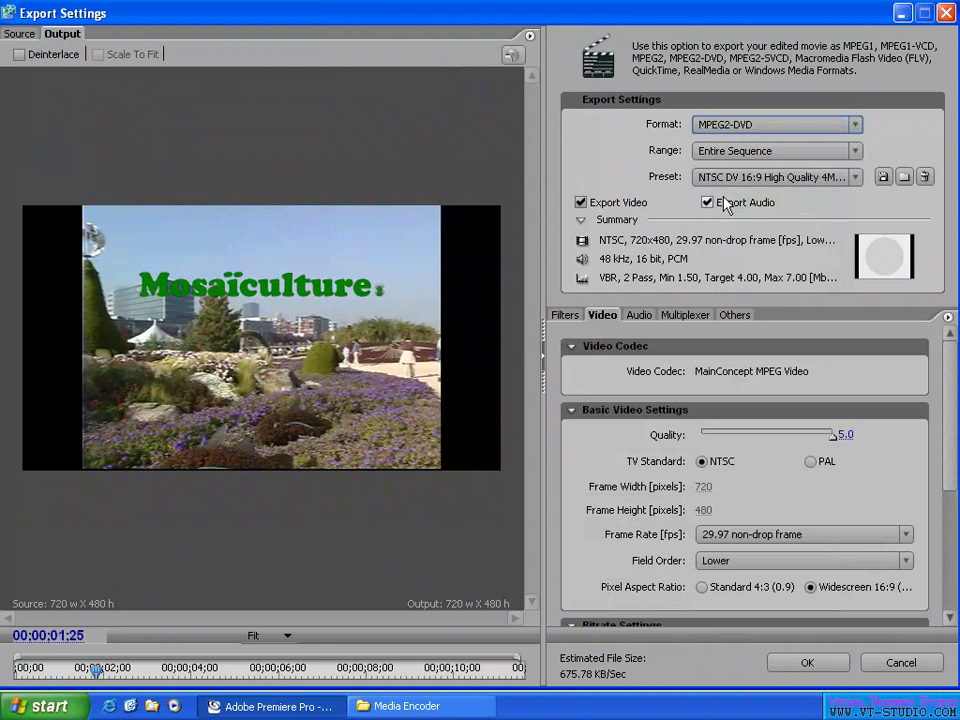
left_click(22, 34)
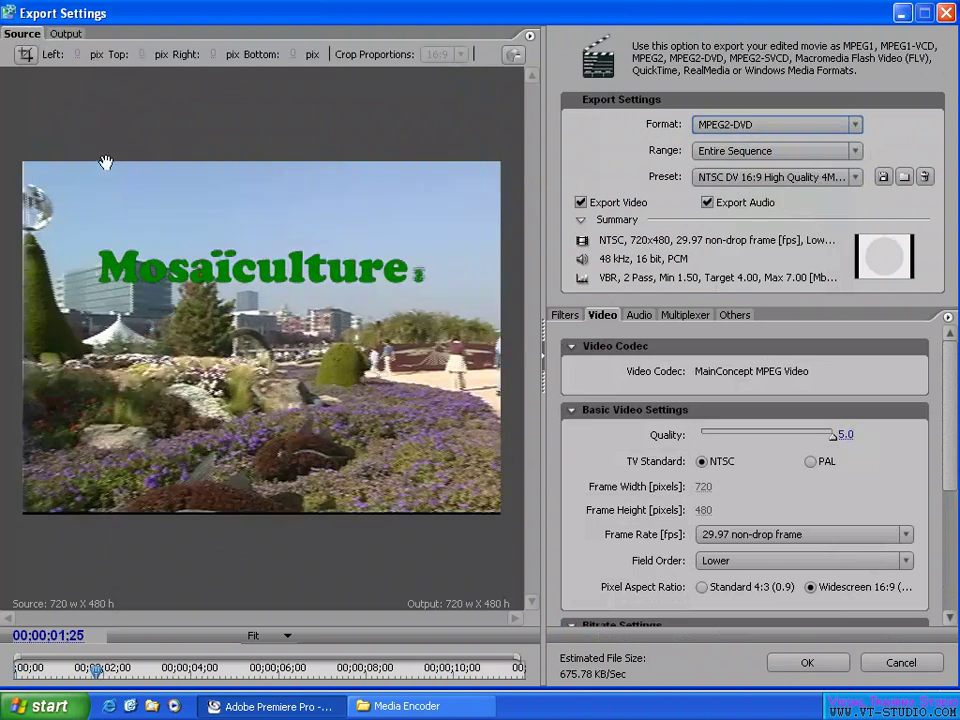
left_click(25, 54)
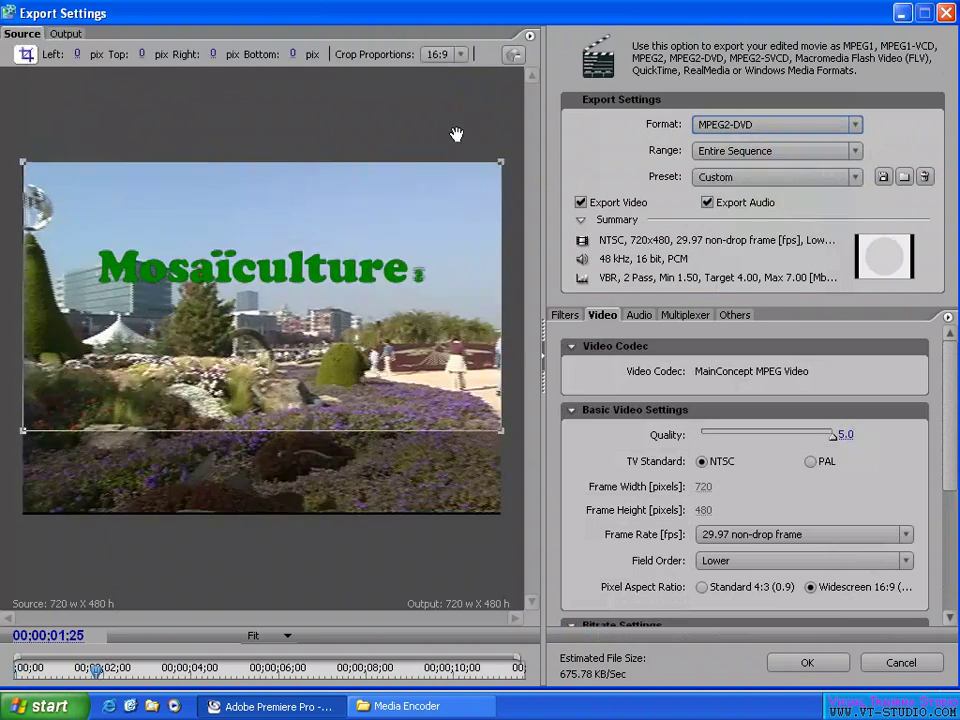
left_click_drag(330, 320, 330, 341)
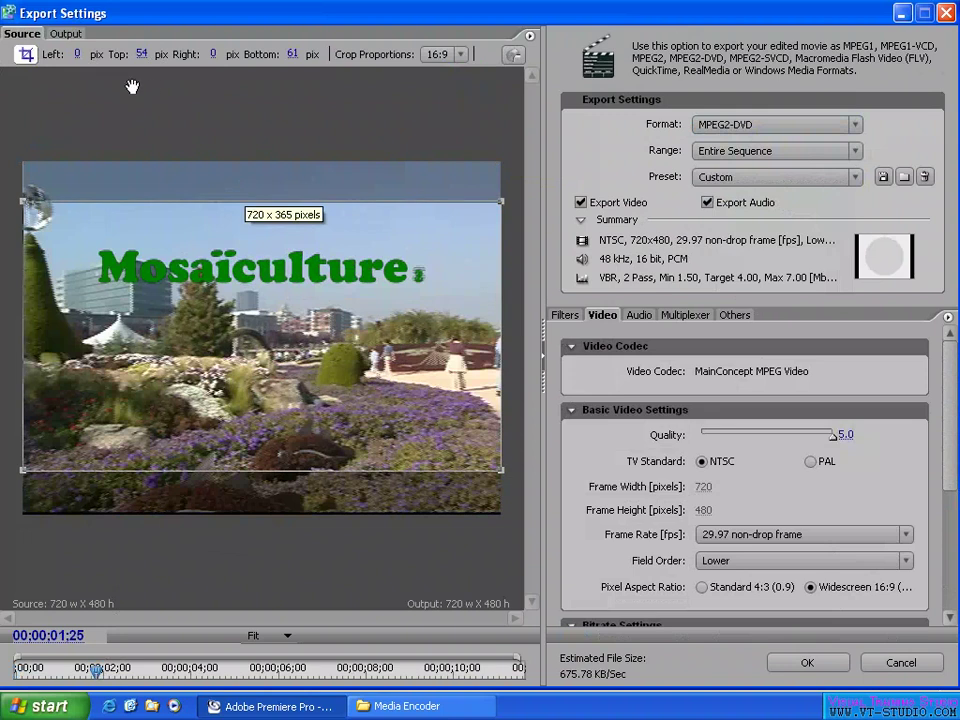
left_click(65, 34)
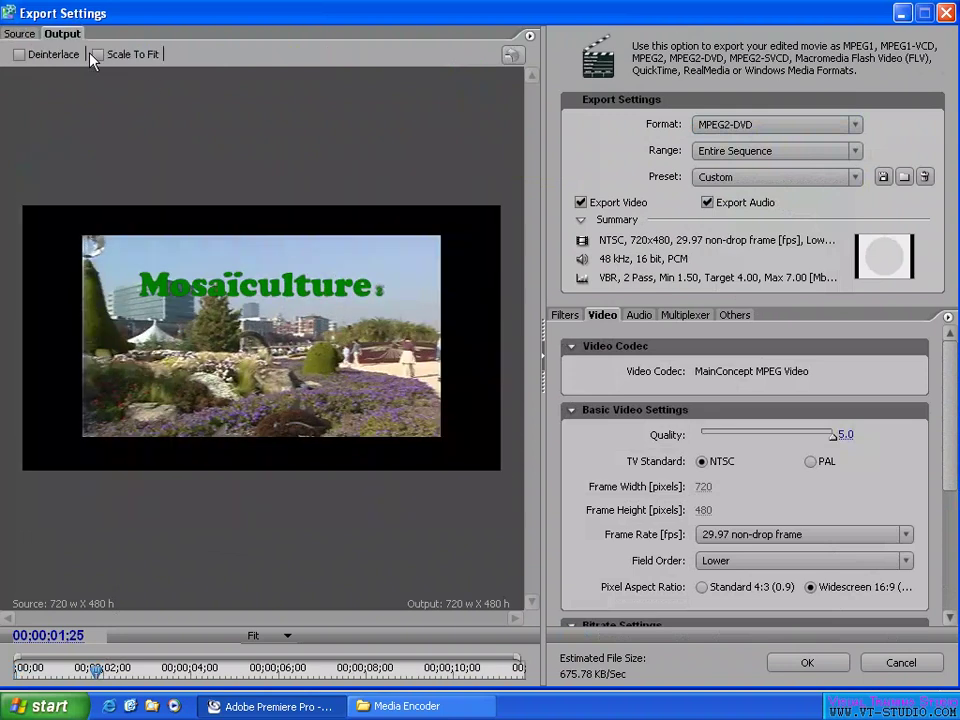
left_click(98, 54)
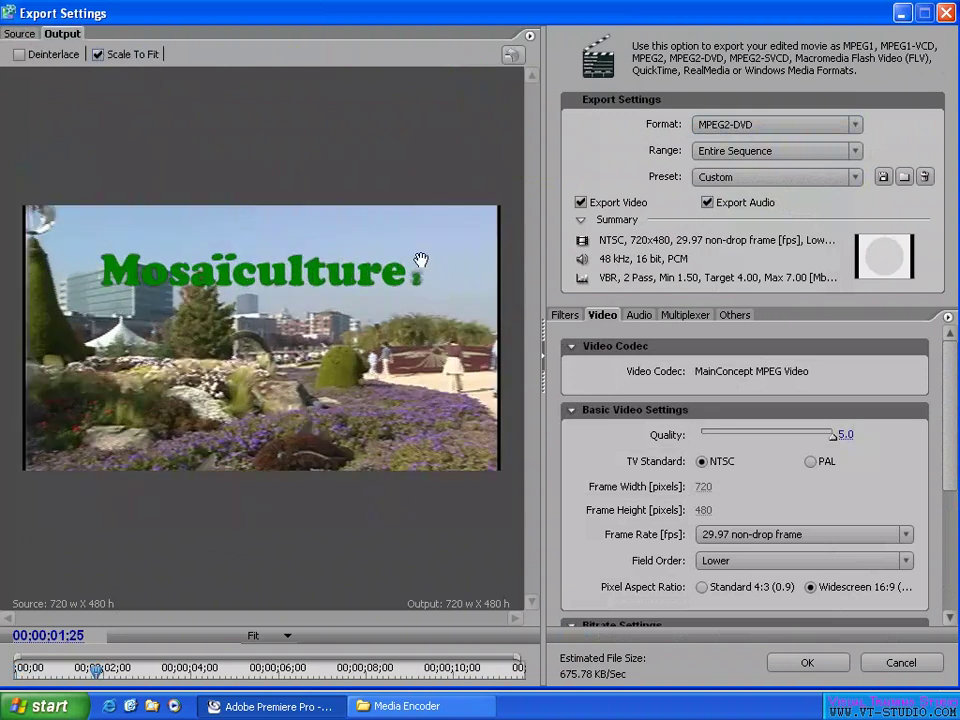
Readjust the crop from its top-left corner, check the output frame, and accept.
left_click(22, 34)
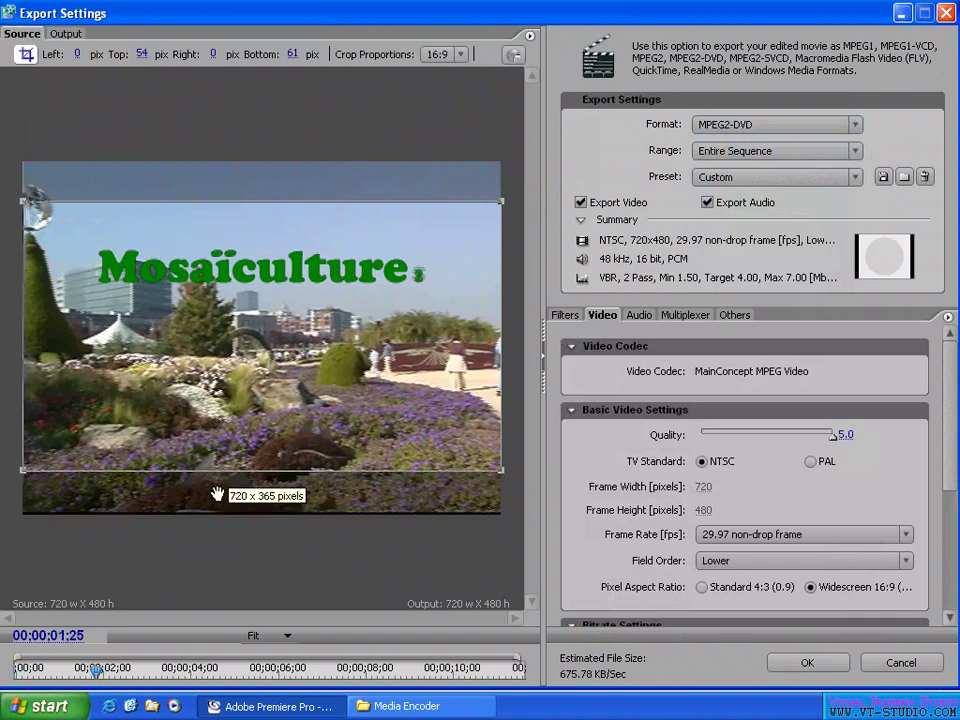
left_click(64, 34)
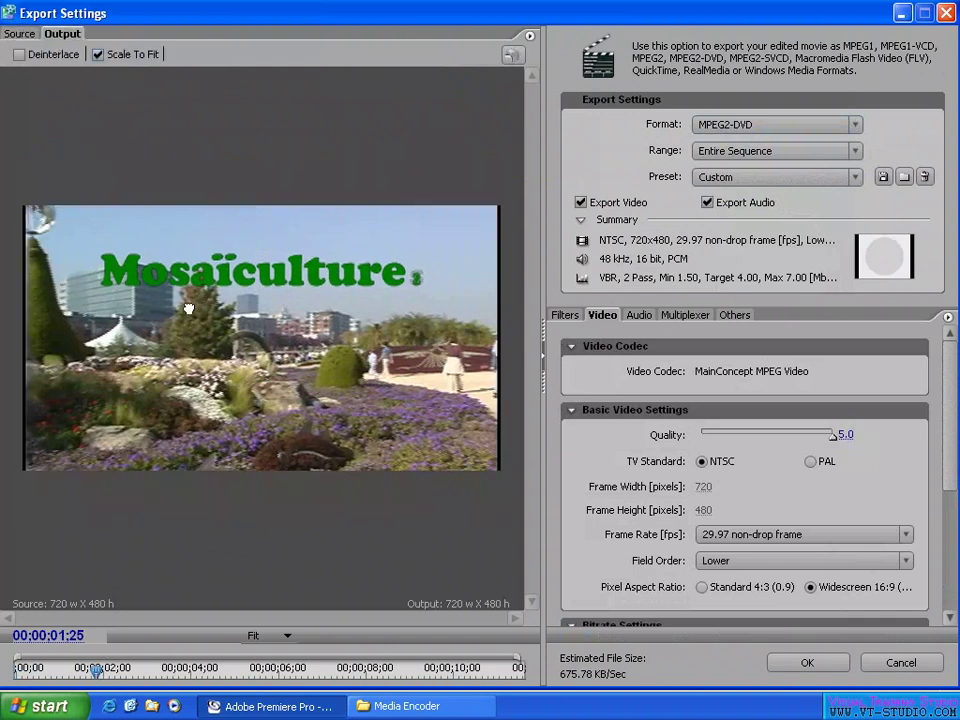
left_click(20, 34)
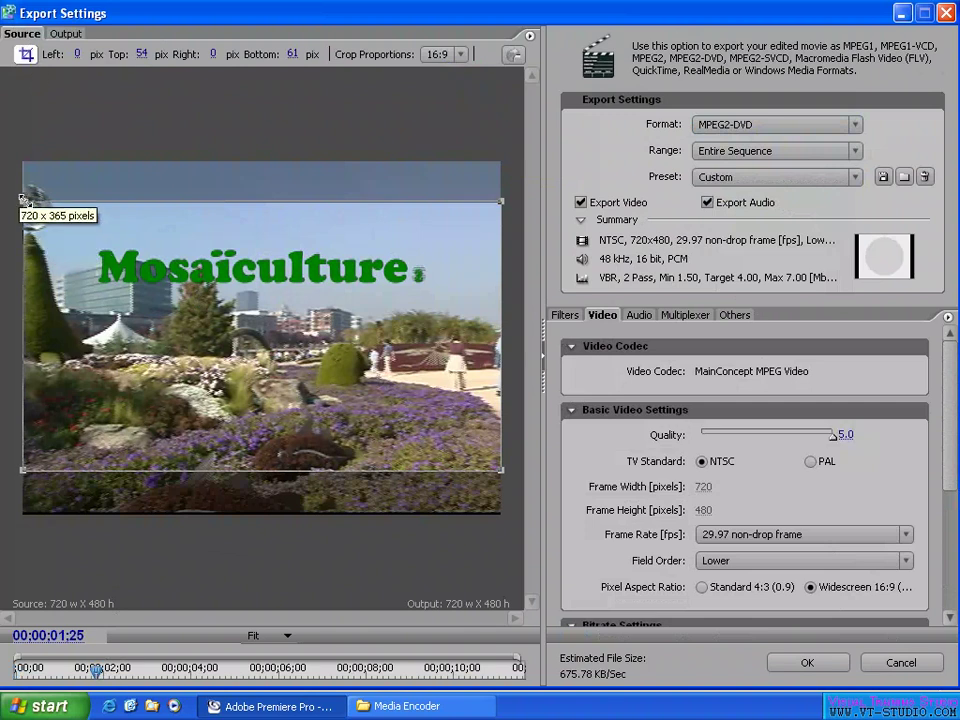
mouse_move(22, 202)
left_mouse_down()
mouse_move(8, 180)
mouse_move(270, 320)
left_mouse_up()
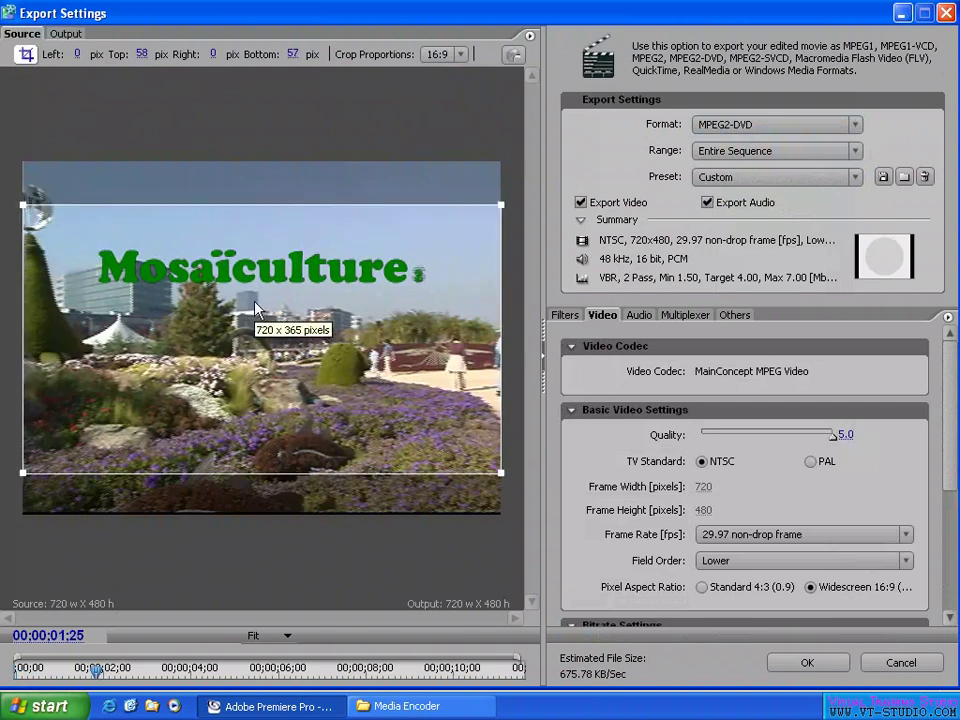
left_click(66, 34)
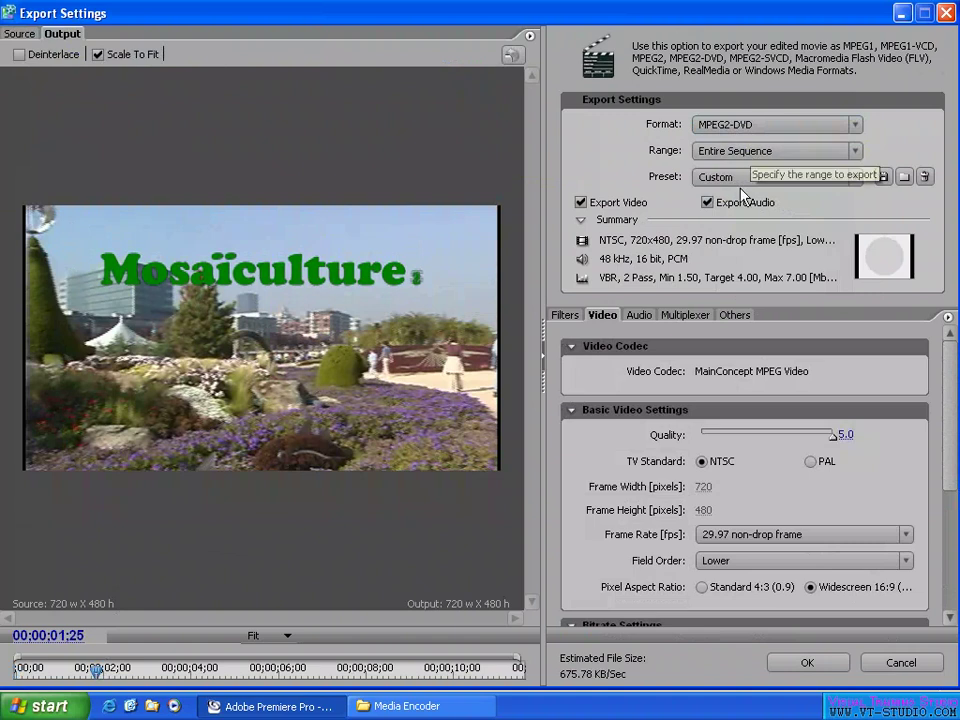
left_click(807, 663)
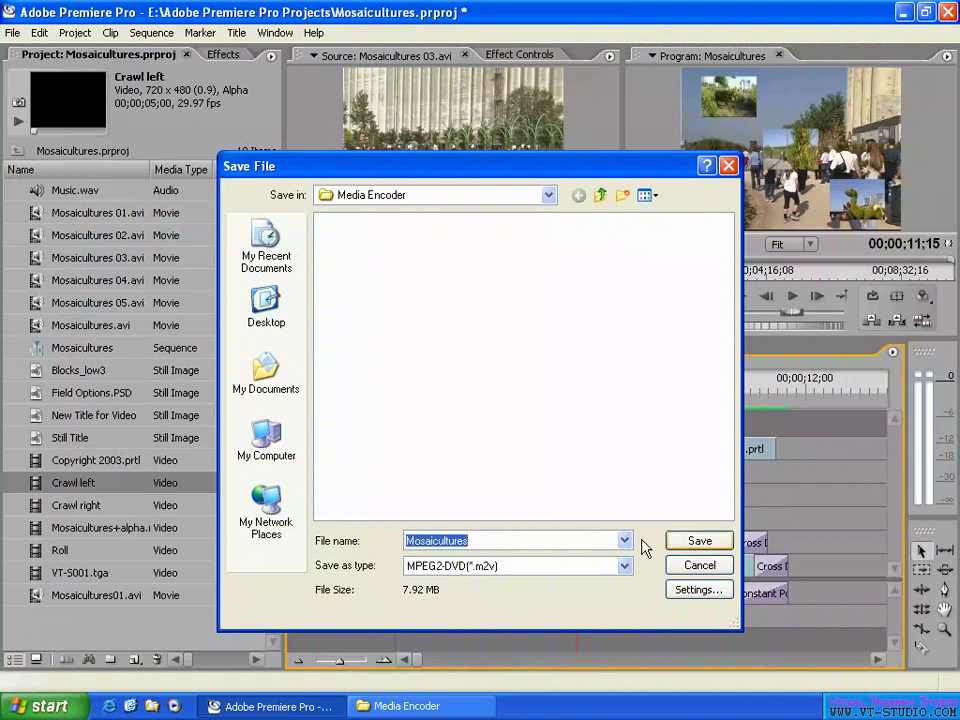
Save Mosaicultures, expand Render Details, and bring the Media Encoder folder forward.
left_click(700, 542)
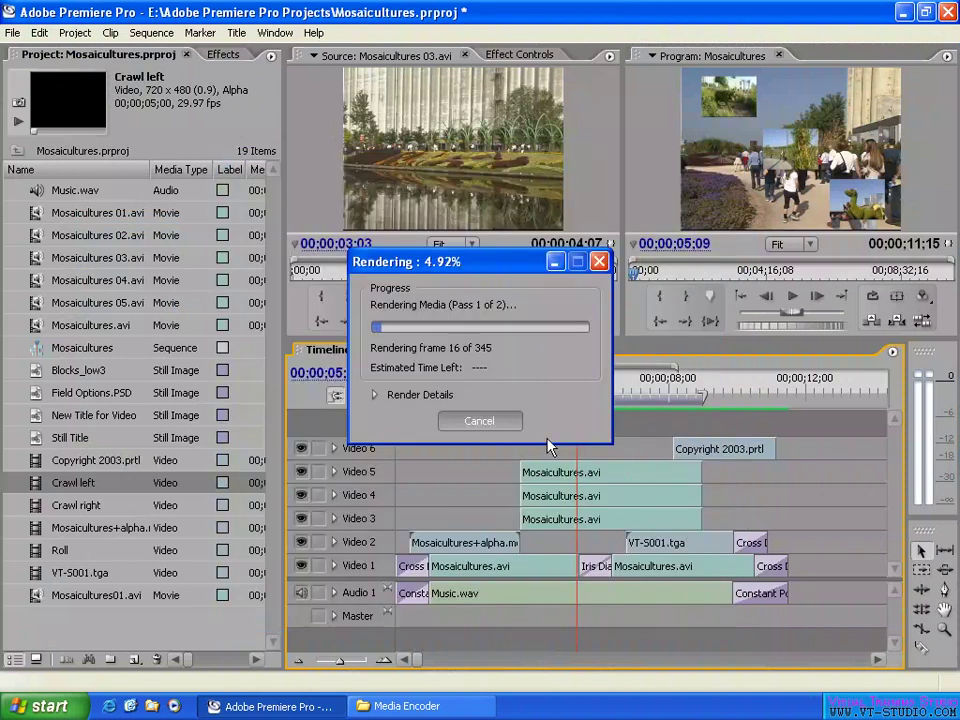
left_click(375, 394)
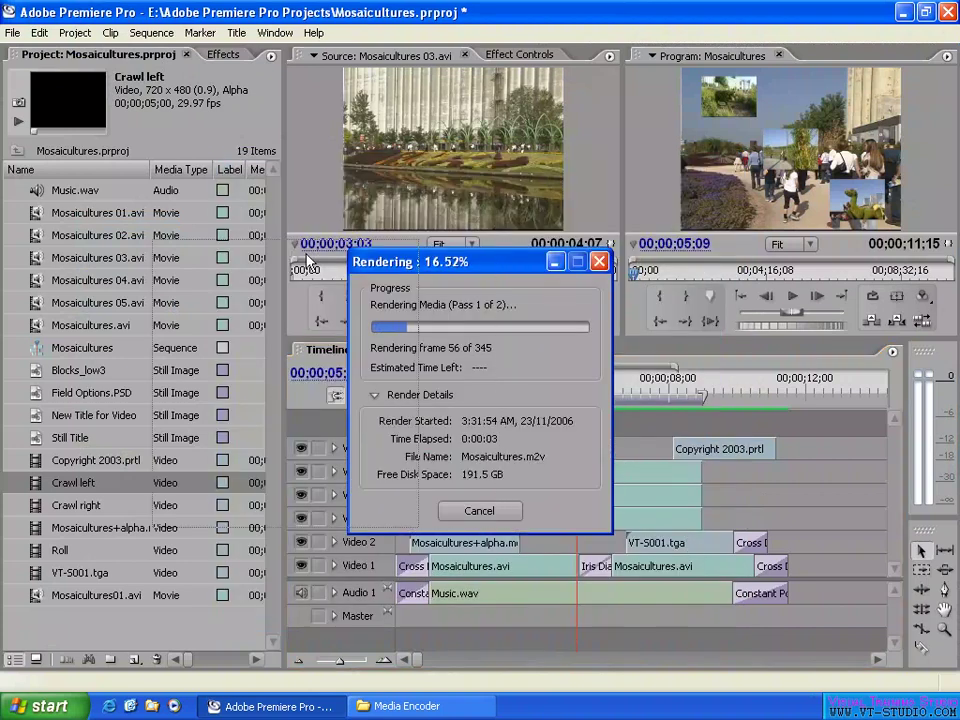
left_click_drag(515, 261, 285, 256)
left_click(406, 706)
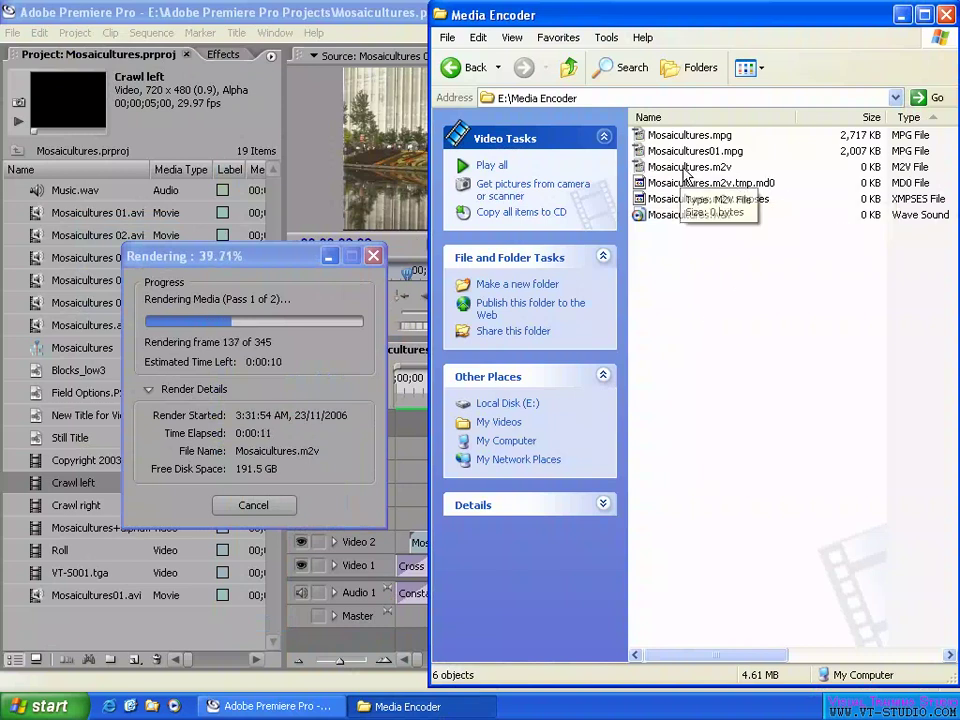
Inspect Mosaicultures.m2v, Mosaicultures.wav, and the temporary md0/md1 files while rendering completes.
left_click(690, 167)
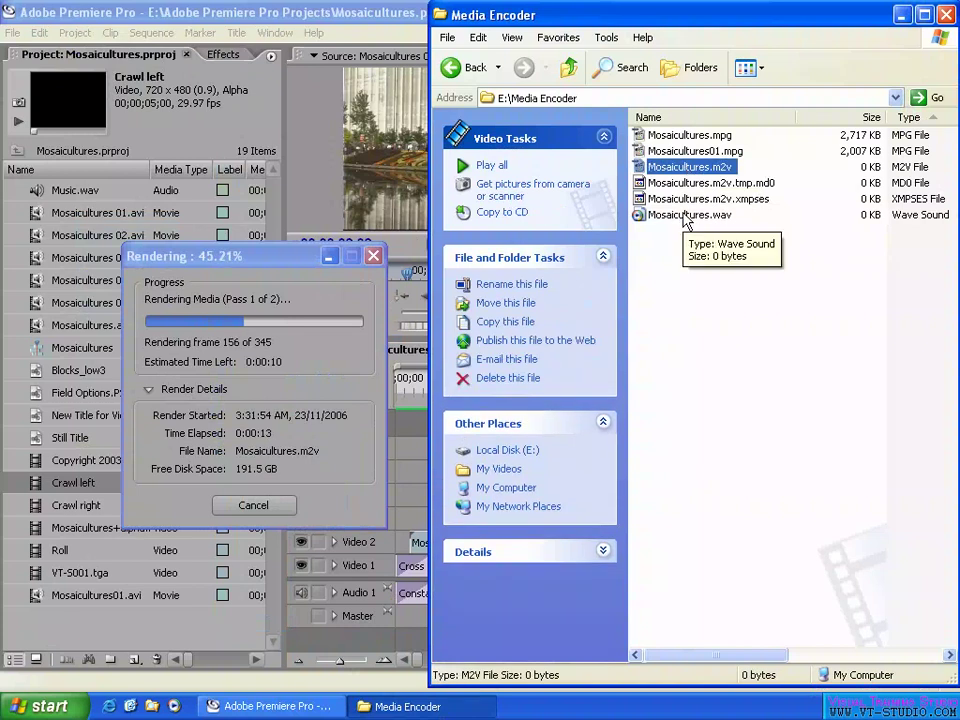
left_click(687, 215)
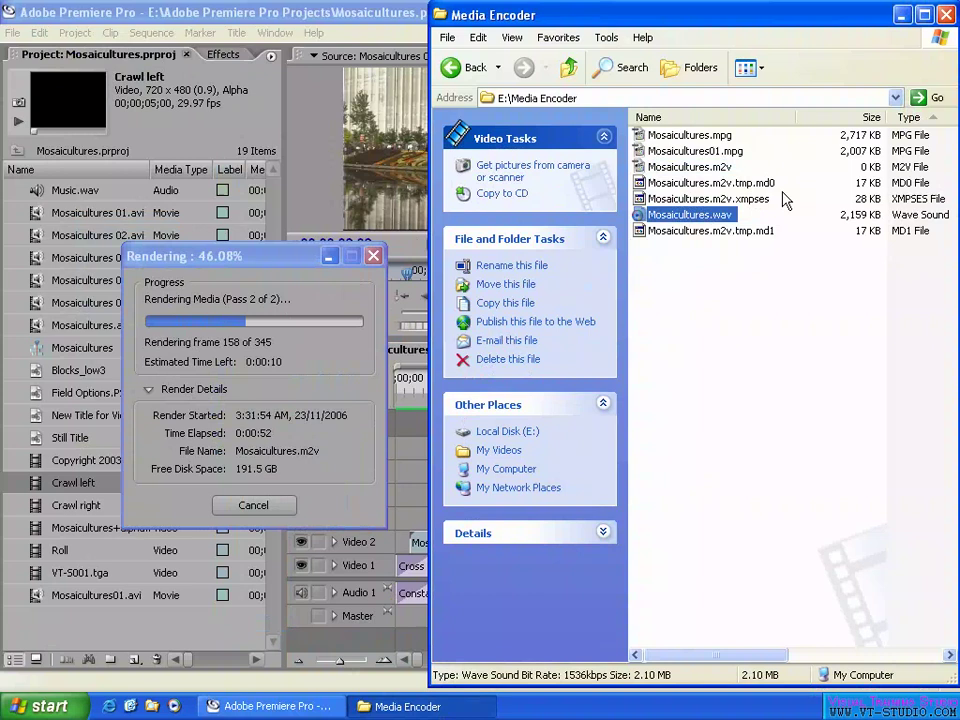
left_click(710, 183)
left_click(710, 231)
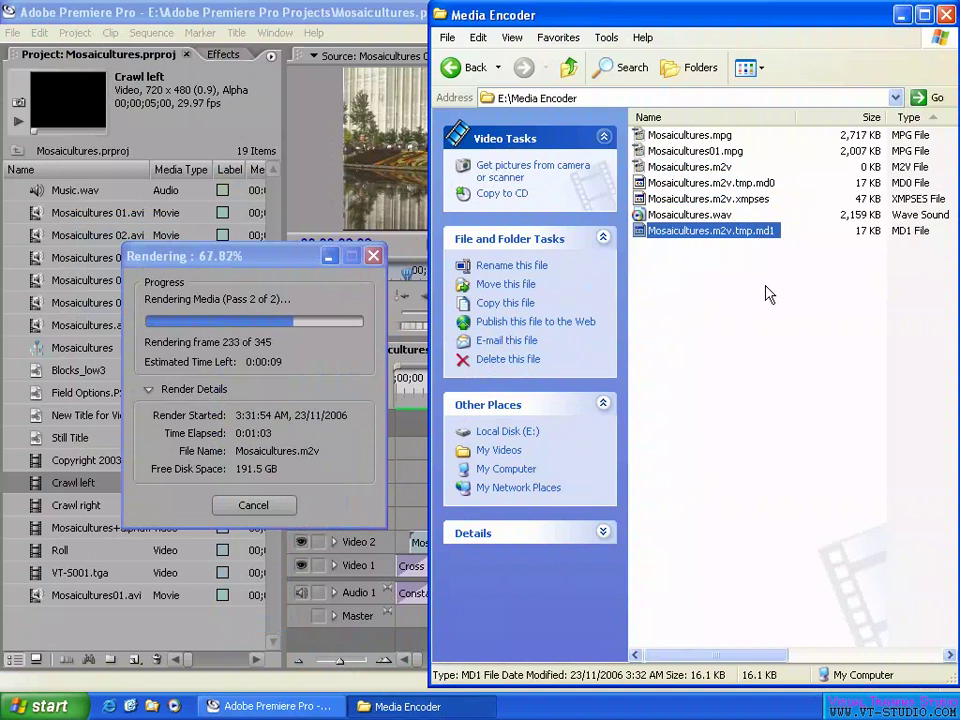
left_click(769, 293)
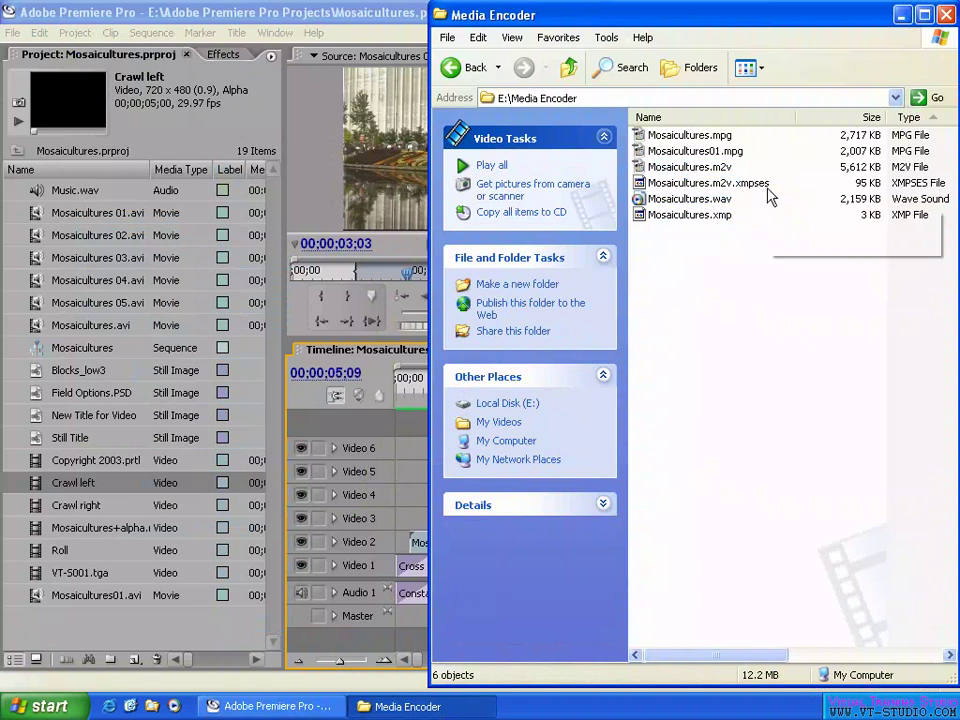
Delete the leftover Mosaicultures.m2v.xmpses and Mosaicultures.xmp files.
left_click(706, 183)
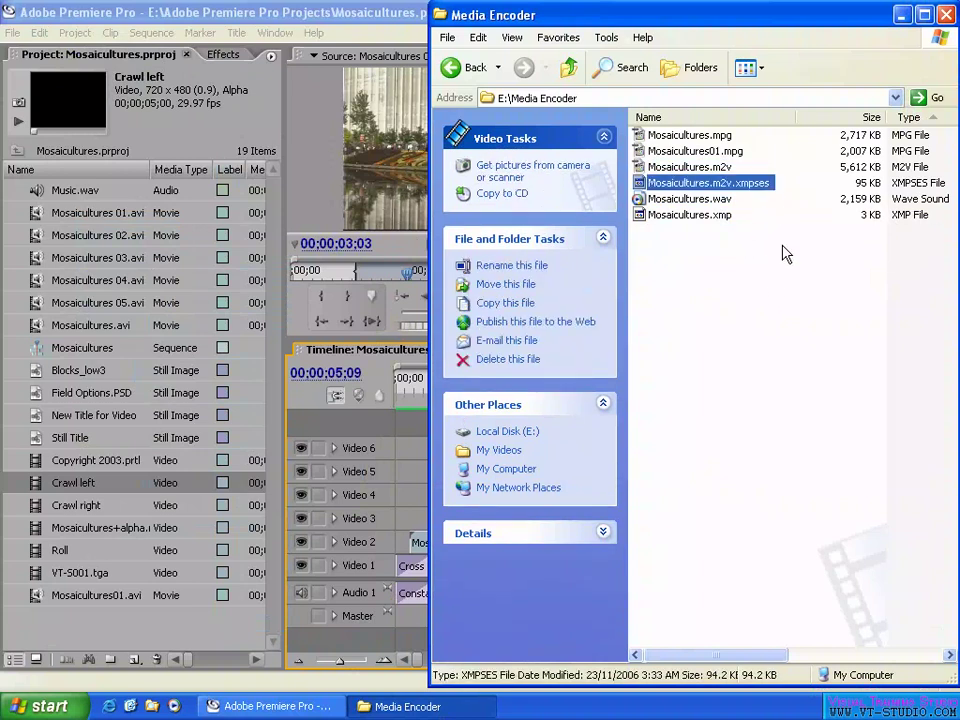
left_click(700, 199)
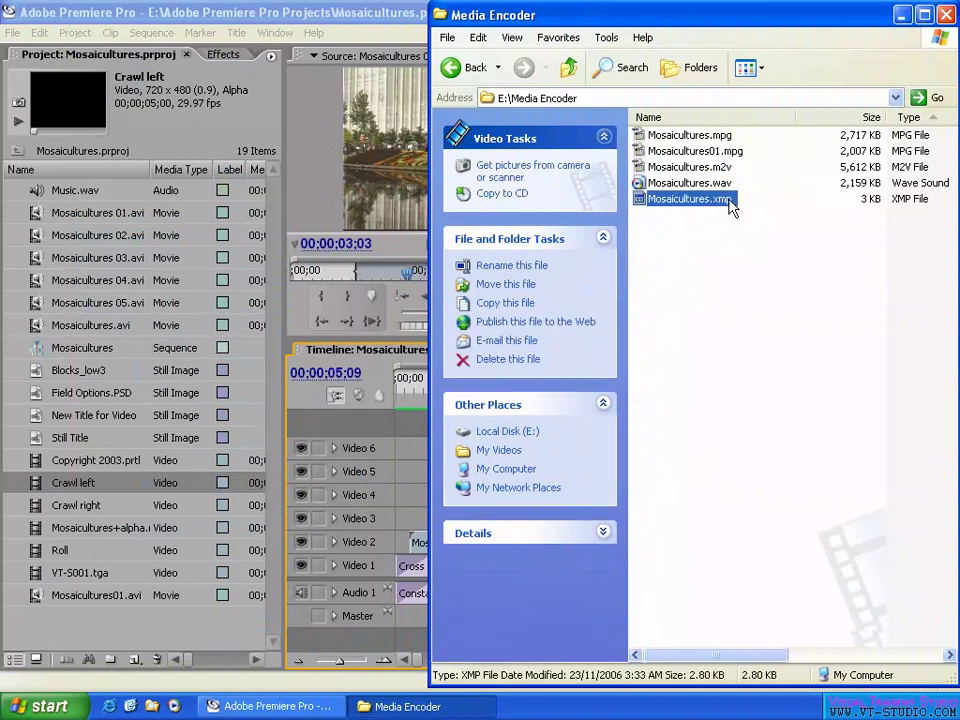
key("Delete")
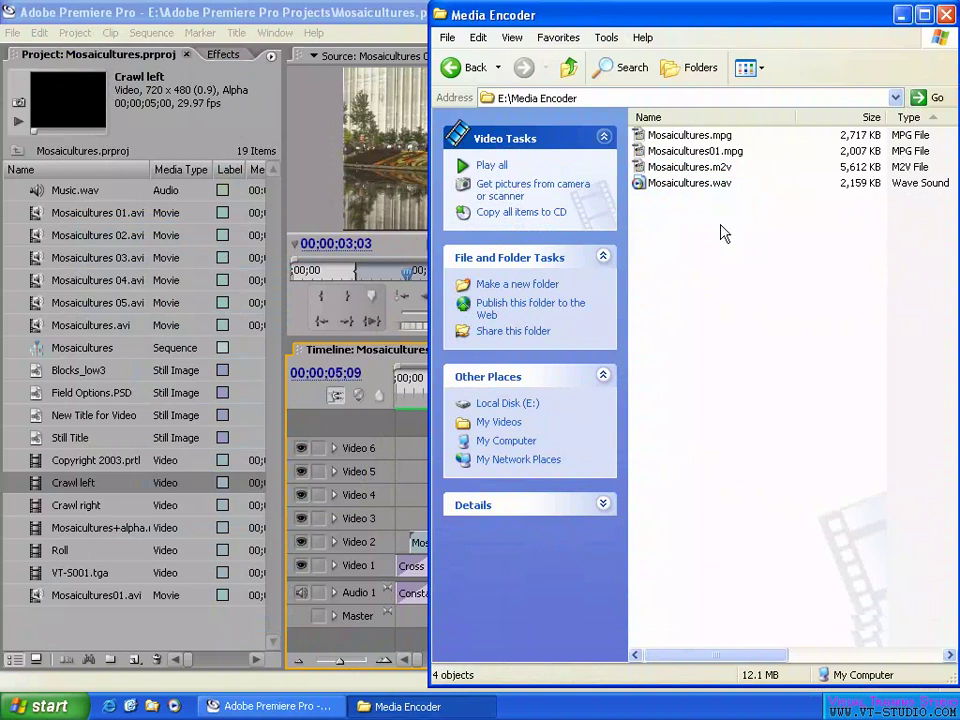
Select and inspect the remaining Mosaicultures.m2v and Mosaicultures.wav files.
left_click_drag(765, 215, 686, 160)
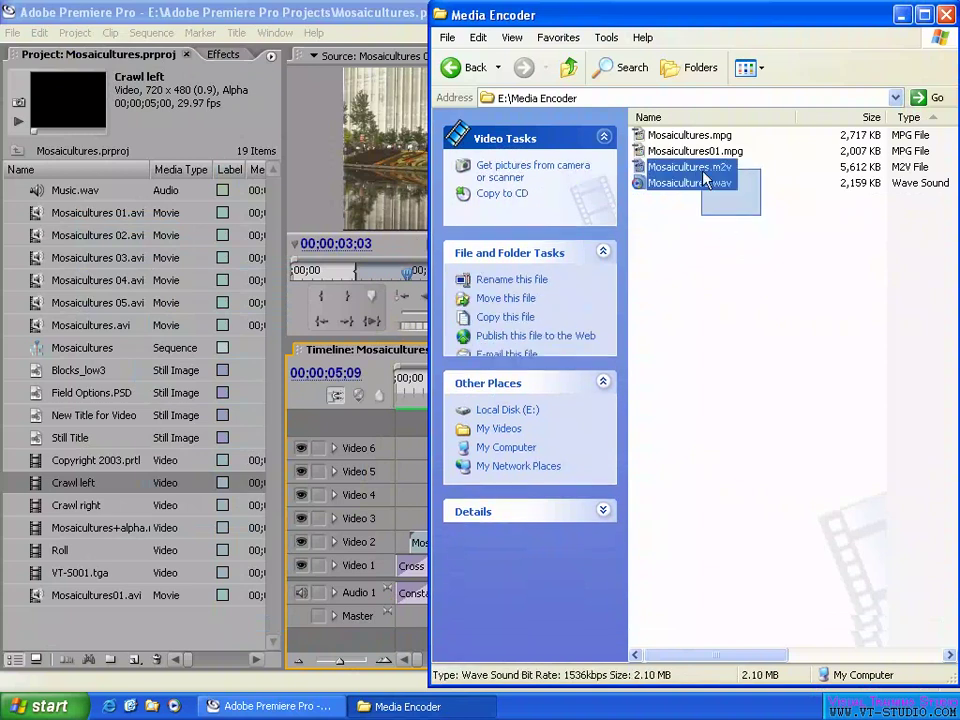
left_click(732, 240)
left_click_drag(755, 230, 726, 207)
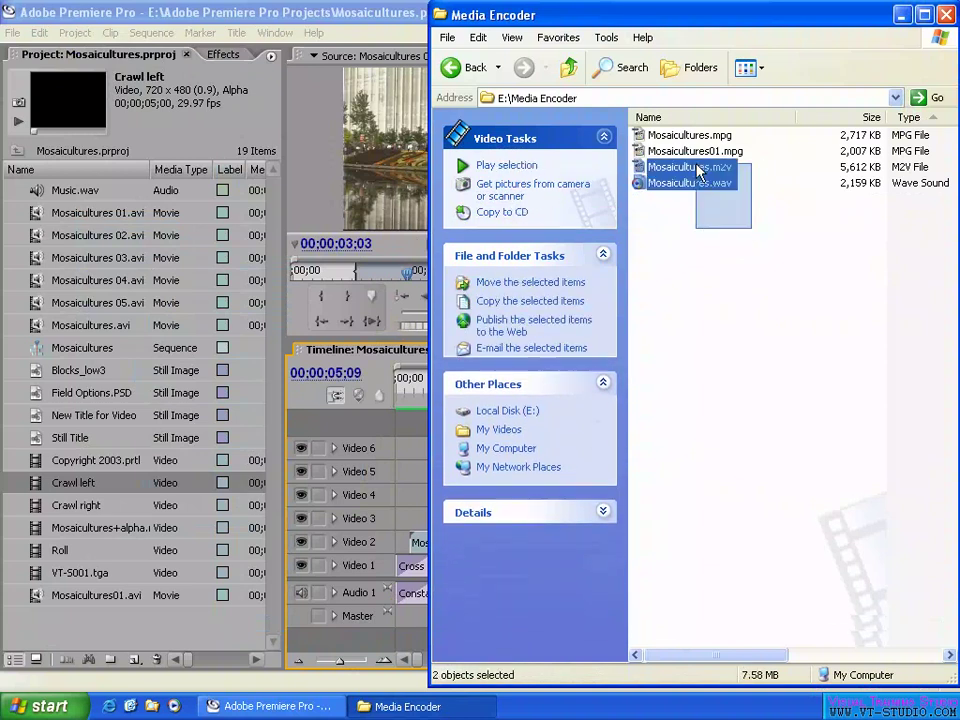
left_click(755, 230)
left_click_drag(755, 225, 700, 165)
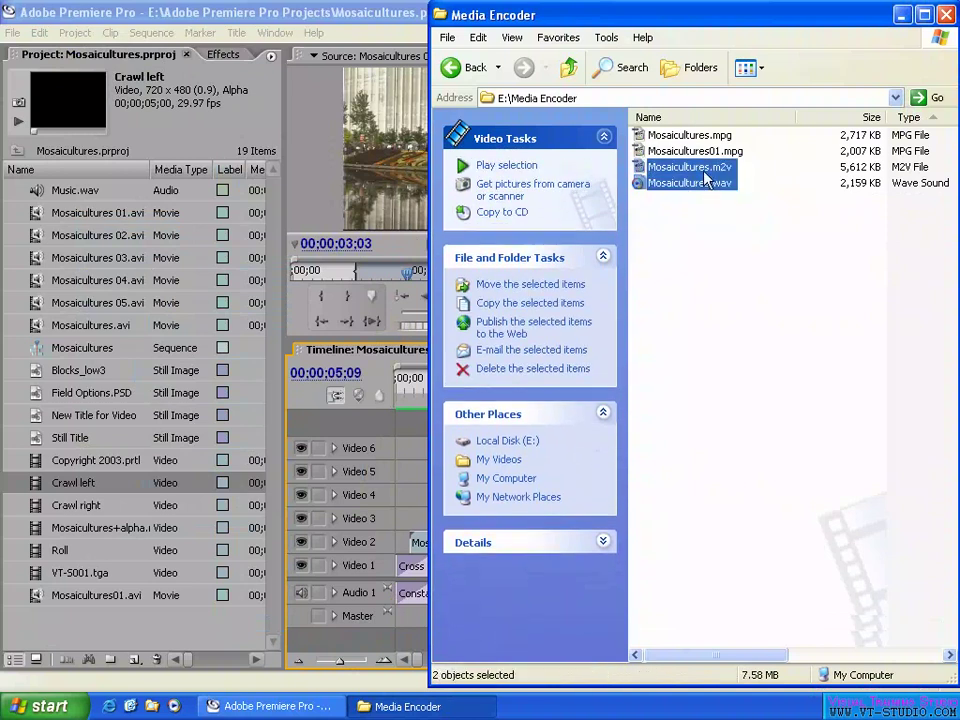
left_click(744, 214)
left_click(690, 167)
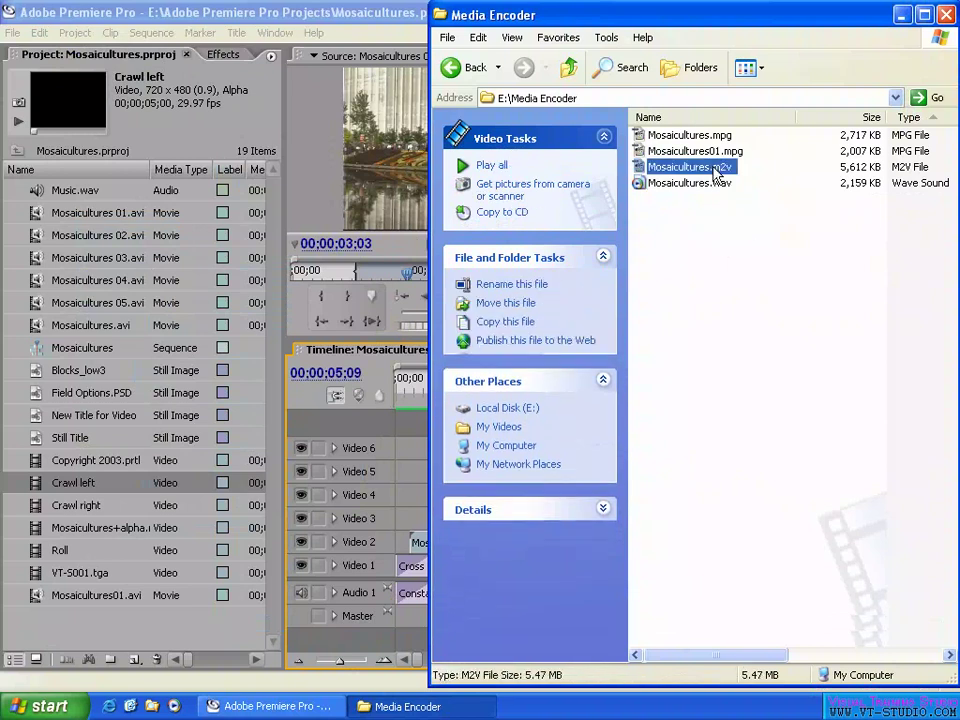
left_click(690, 183)
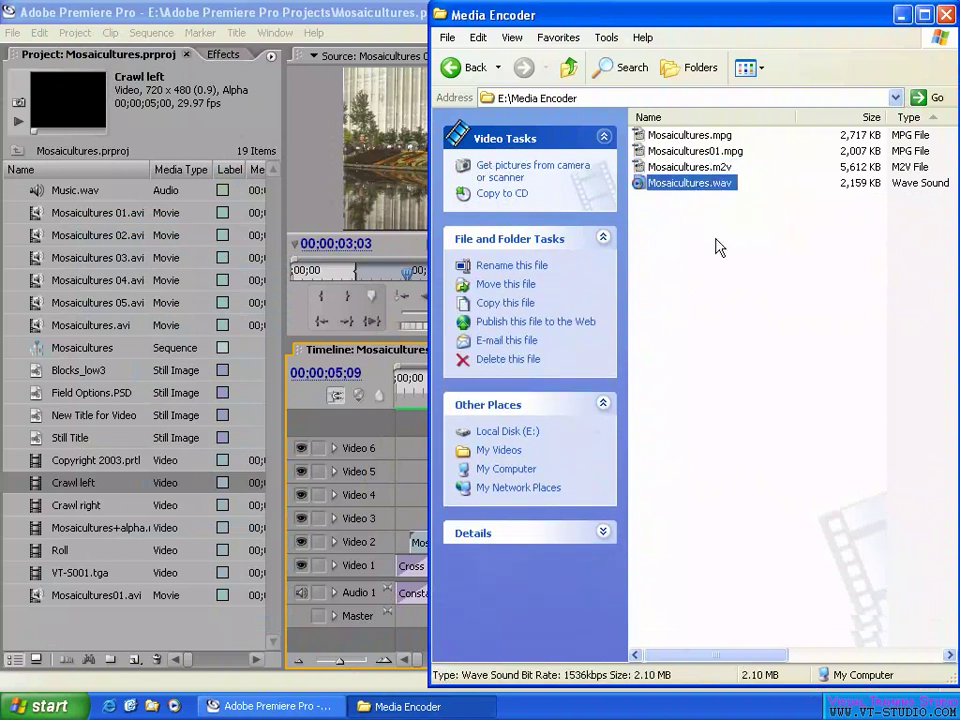